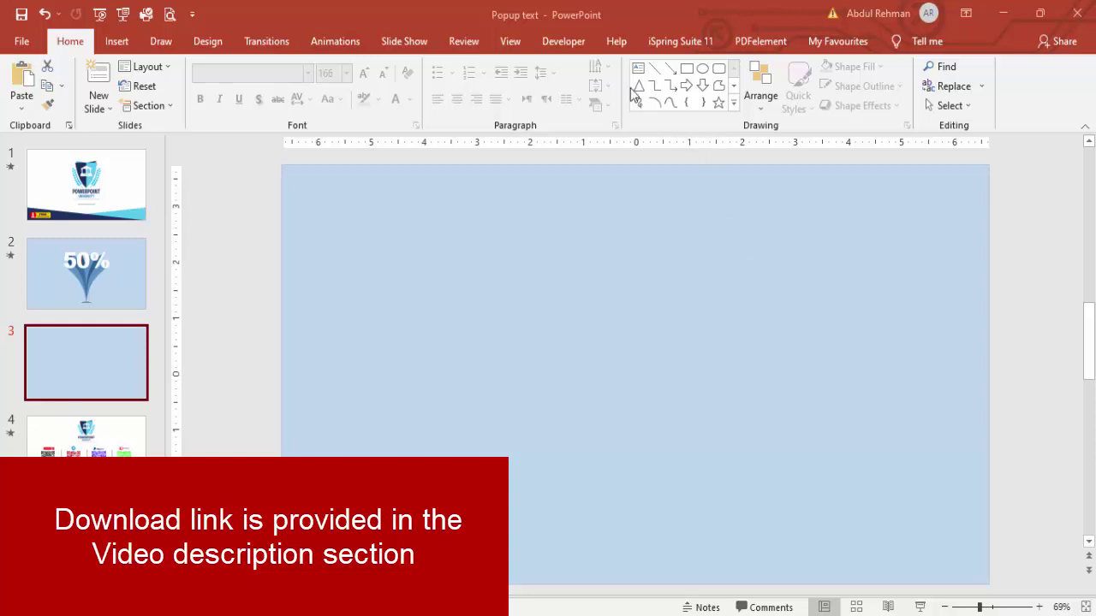
Show the slide guides and add a text box reading '50%' near the top of slide 3.
click(510, 42)
click(340, 106)
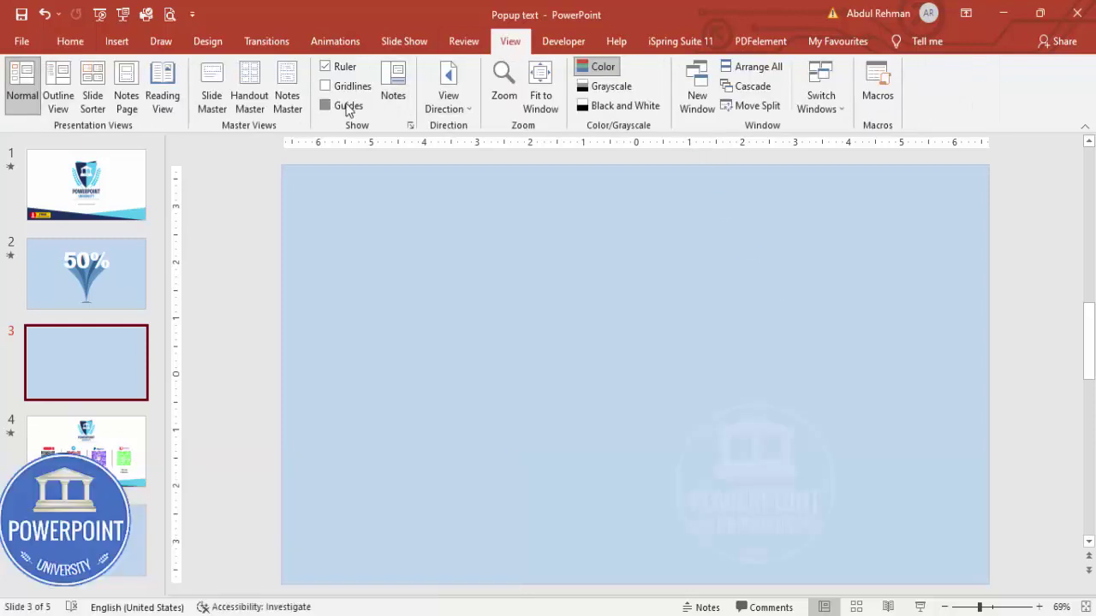
click(116, 41)
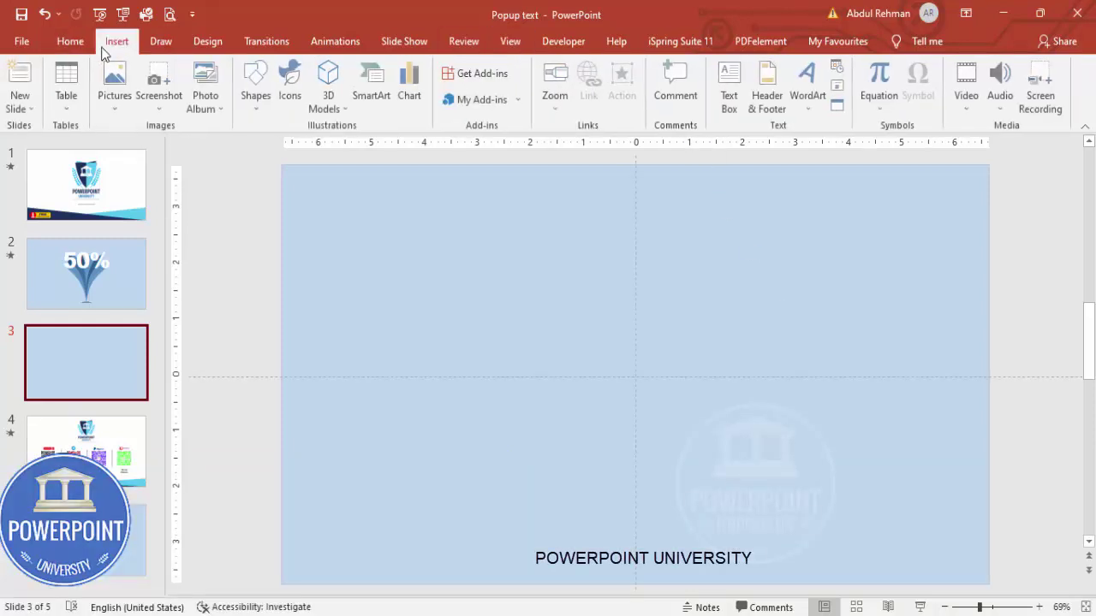
click(731, 86)
drag(520, 237, 762, 280)
text(50)
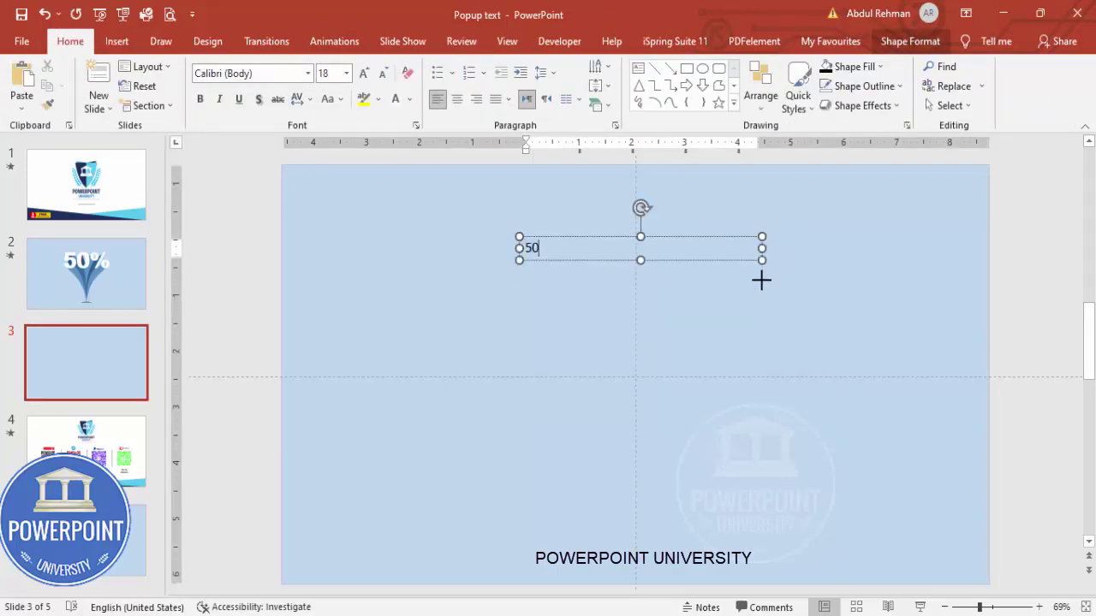
text(%)
Set the 50% text to Arial Black at size 166.
click(570, 237)
click(276, 73)
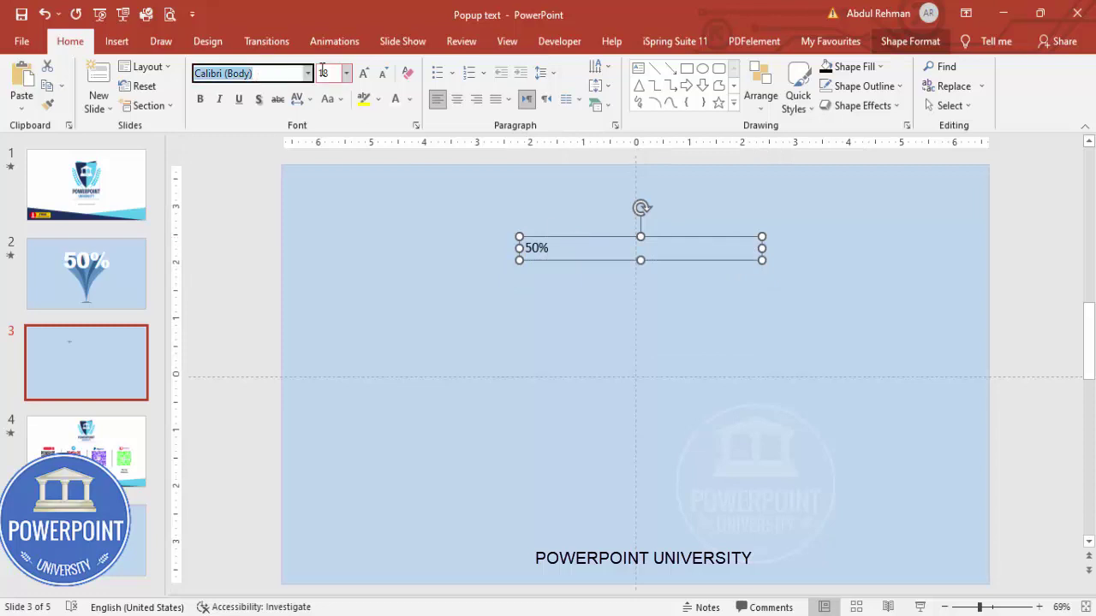
text(Arial Black)
key(Return)
click(335, 73)
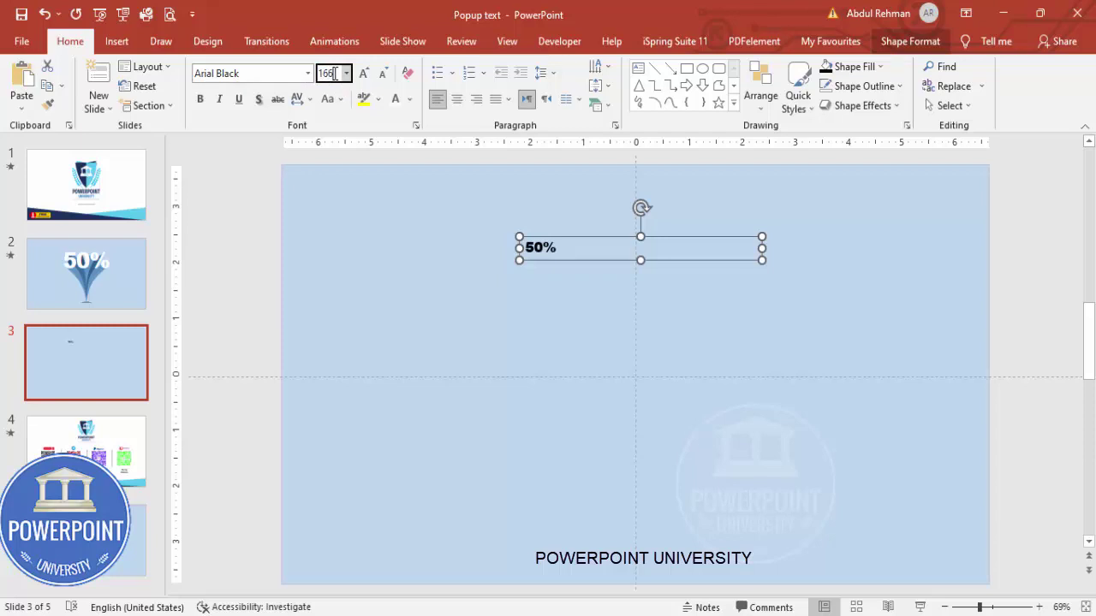
text(166)
key(Return)
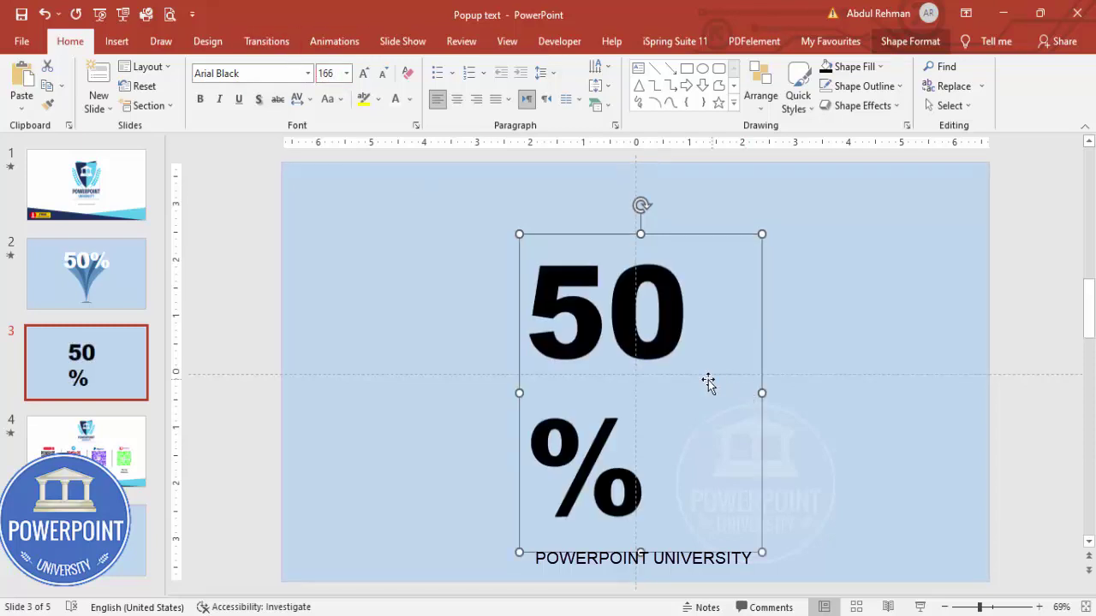
Widen the 50% box to one line, centre its text, and move it to the slide's top centre.
drag(762, 393, 953, 362)
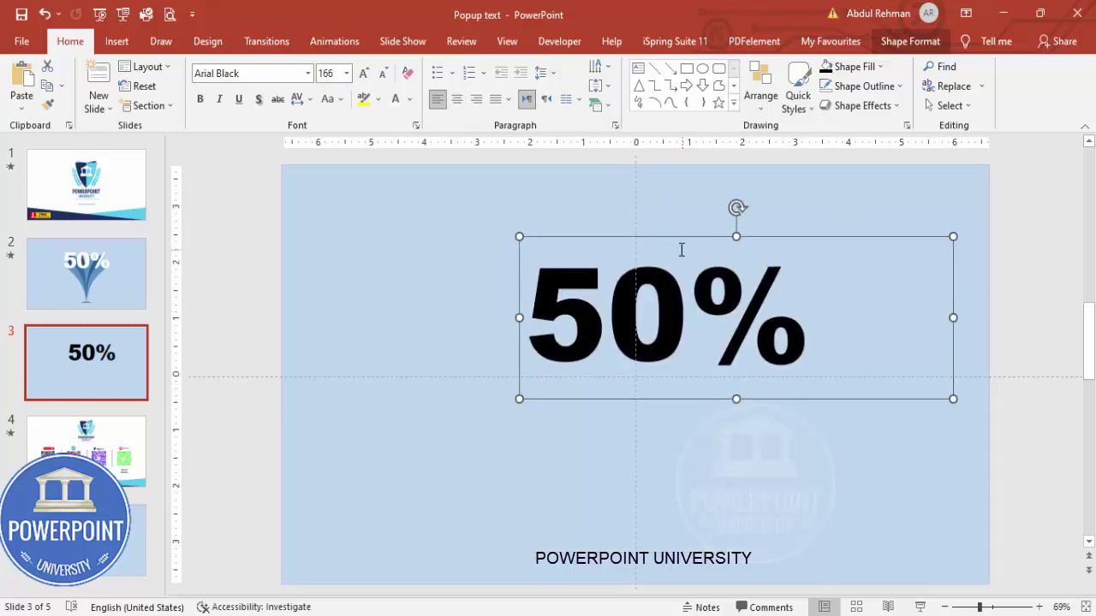
drag(597, 237, 590, 237)
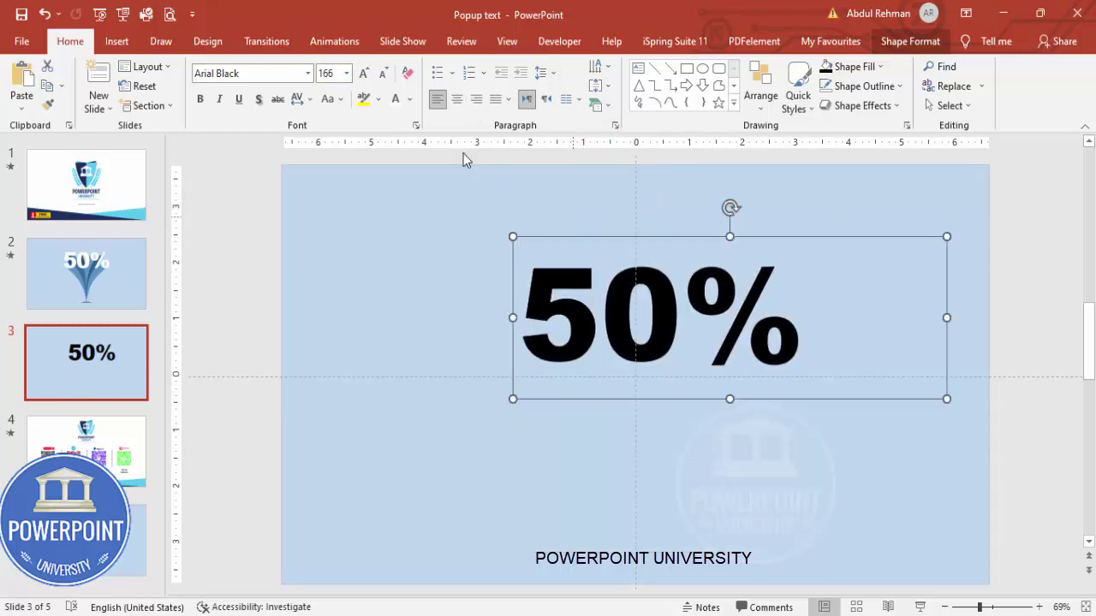
click(455, 101)
drag(697, 237, 605, 222)
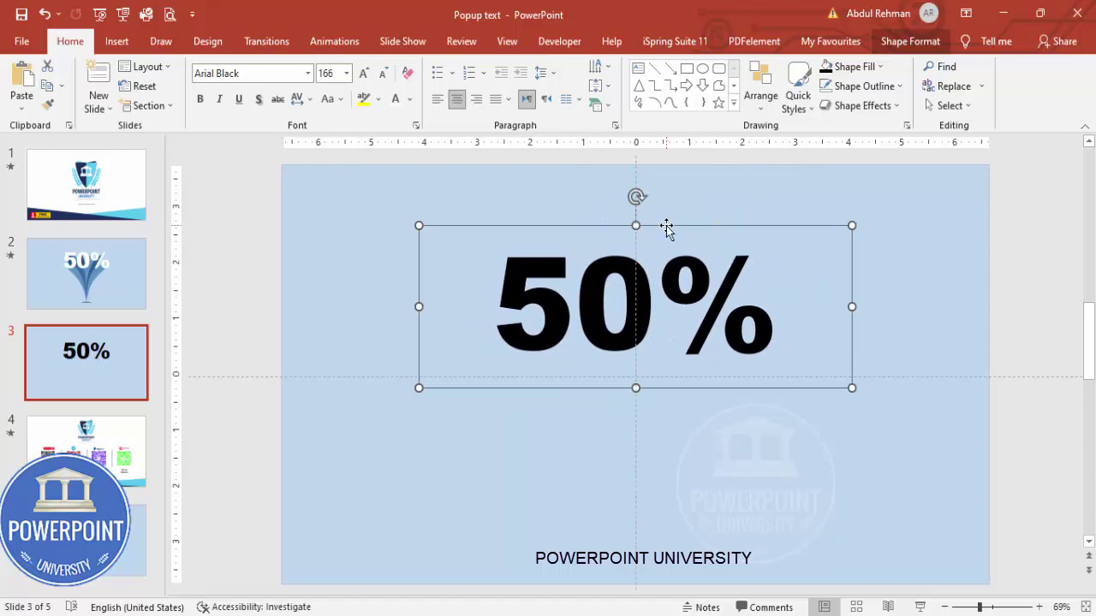
click(702, 462)
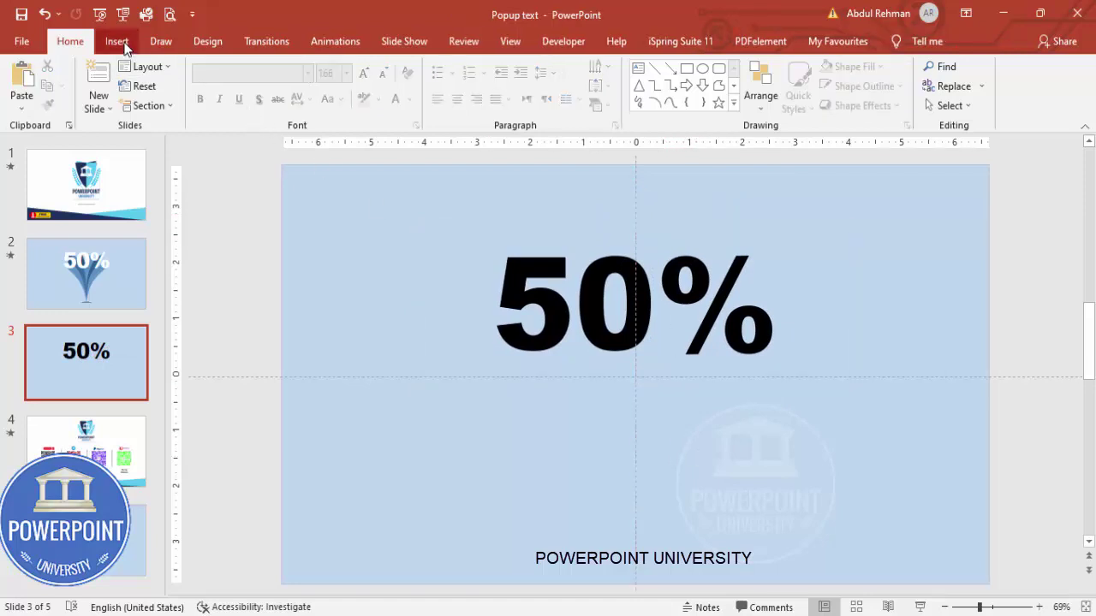
click(121, 47)
Draw a blue V-shaped freeform funnel beneath the 50%.
click(259, 103)
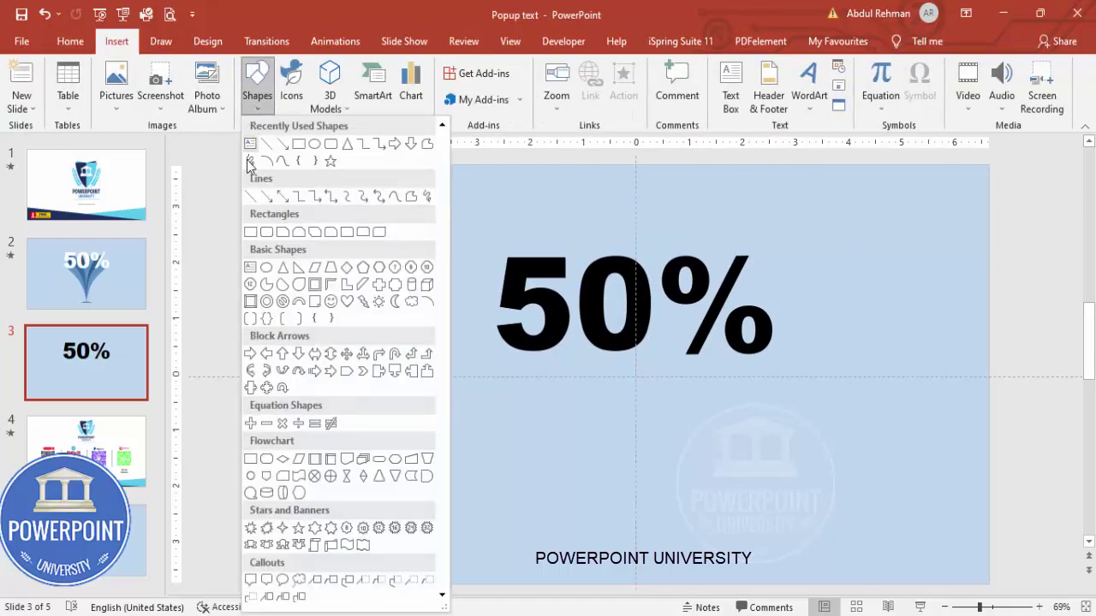
click(411, 198)
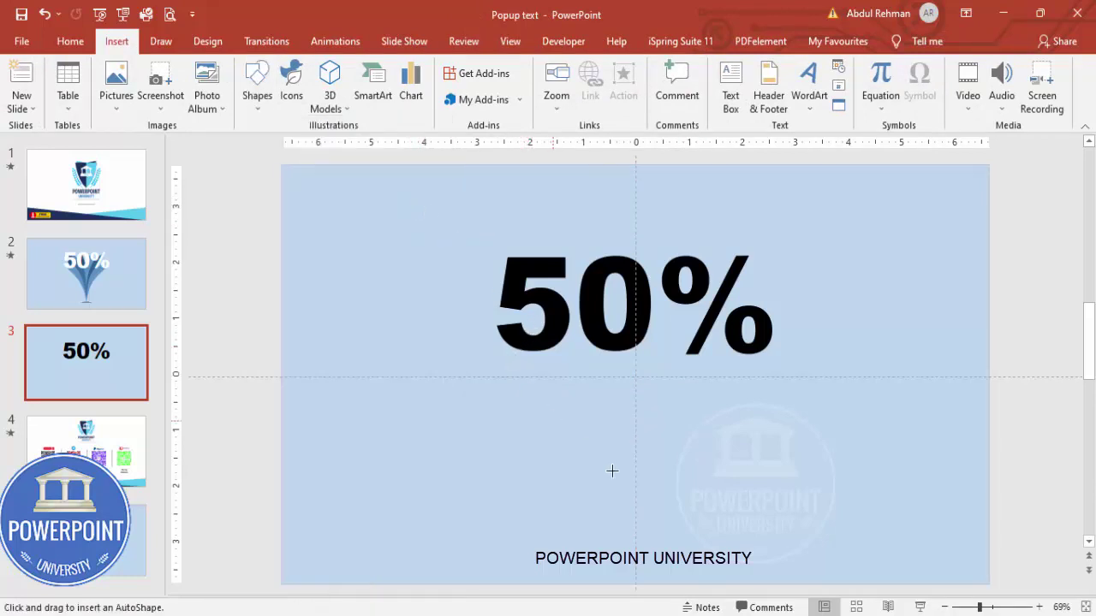
click(636, 517)
click(634, 514)
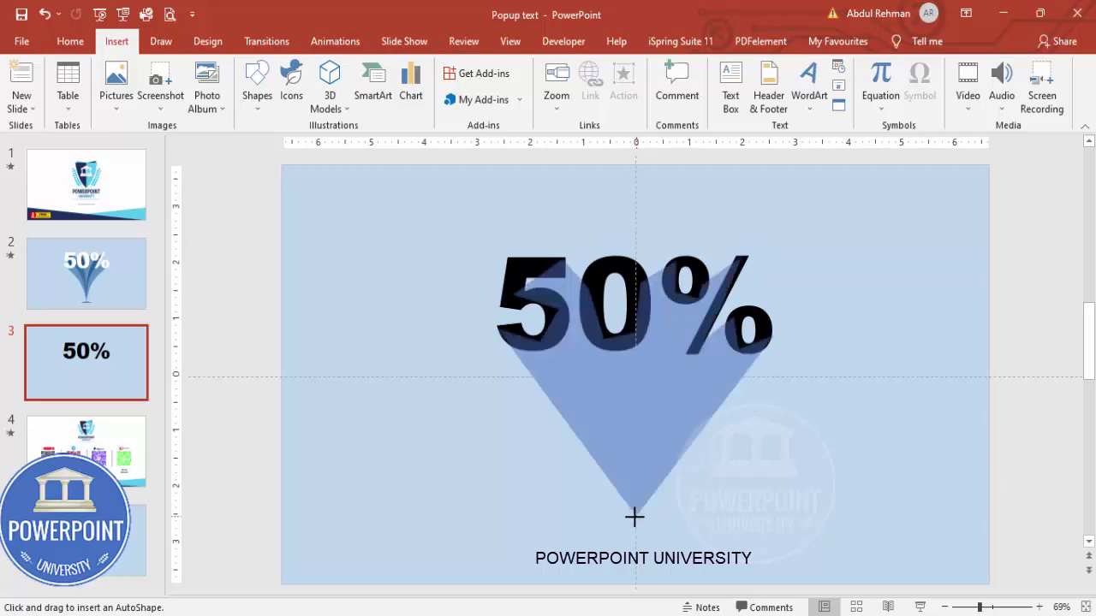
click(635, 516)
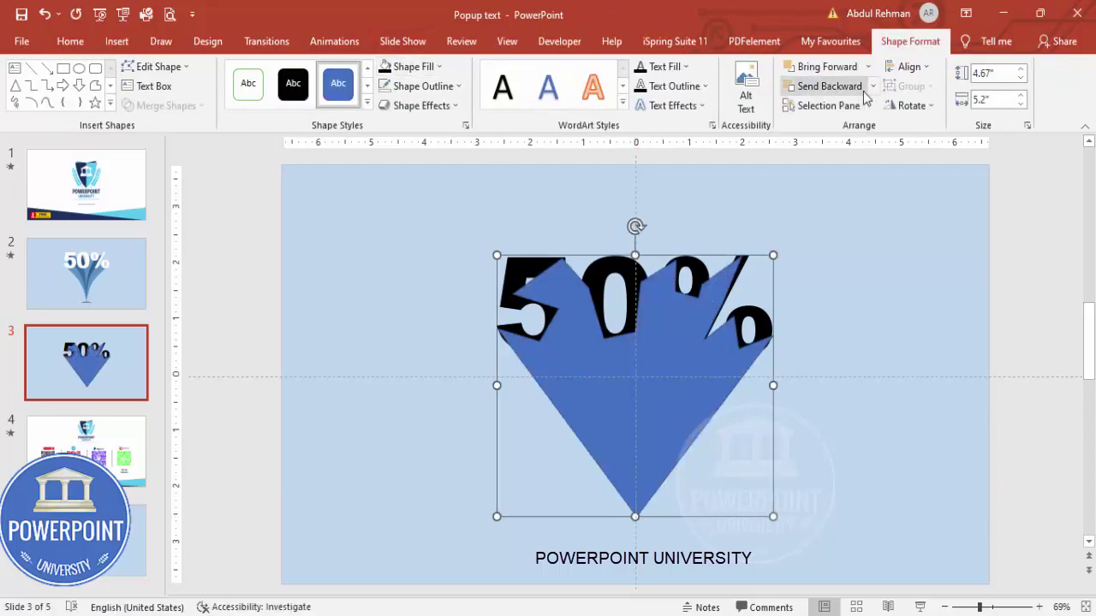
Send the blue funnel to the back, behind the 50% text.
click(872, 86)
click(831, 125)
click(925, 322)
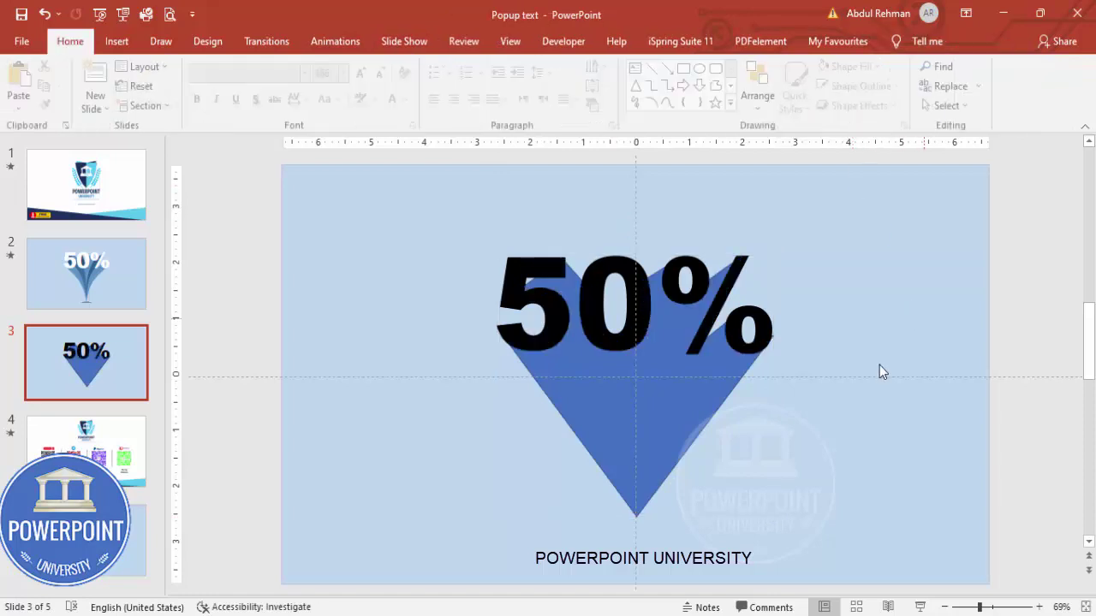
click(665, 424)
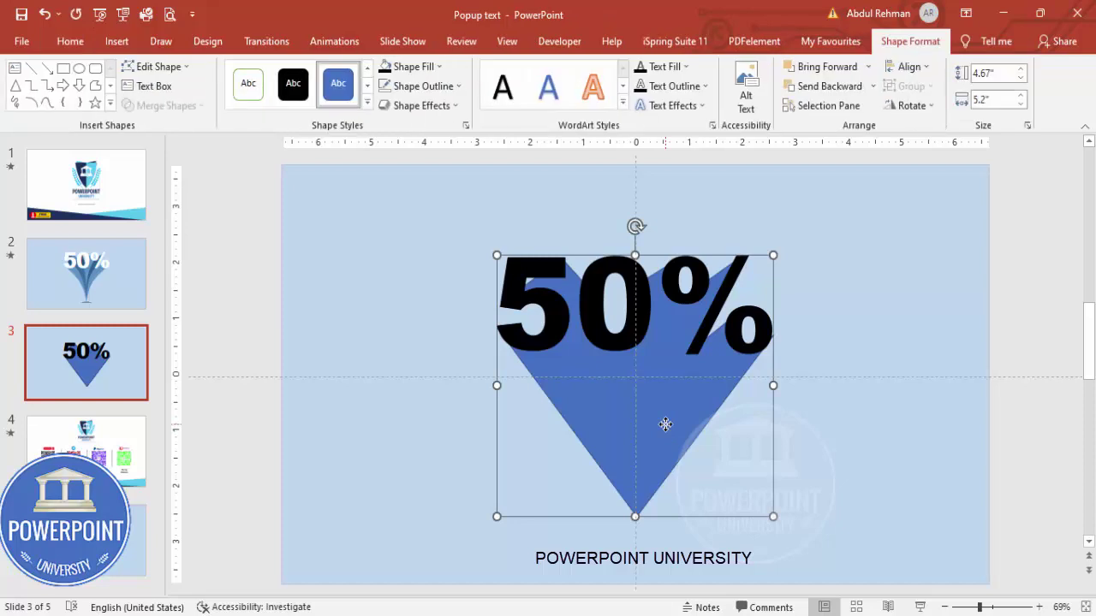
With Edit Points, curve the funnel's left edge inward at its bottom and left vertices.
right_click(665, 425)
click(715, 202)
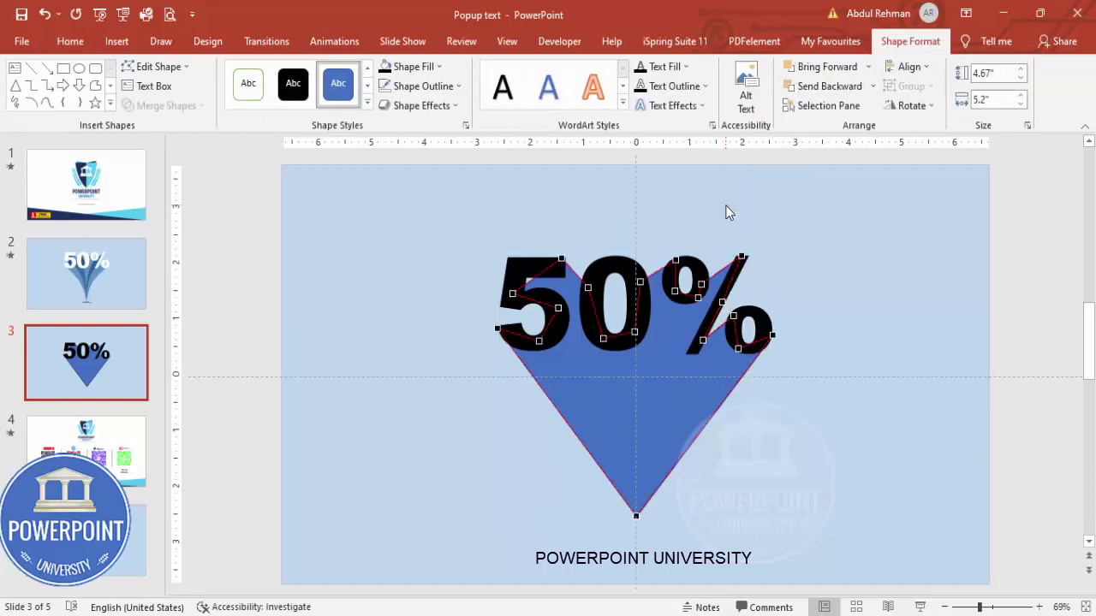
click(636, 516)
drag(589, 453, 619, 410)
click(495, 329)
drag(541, 392, 568, 378)
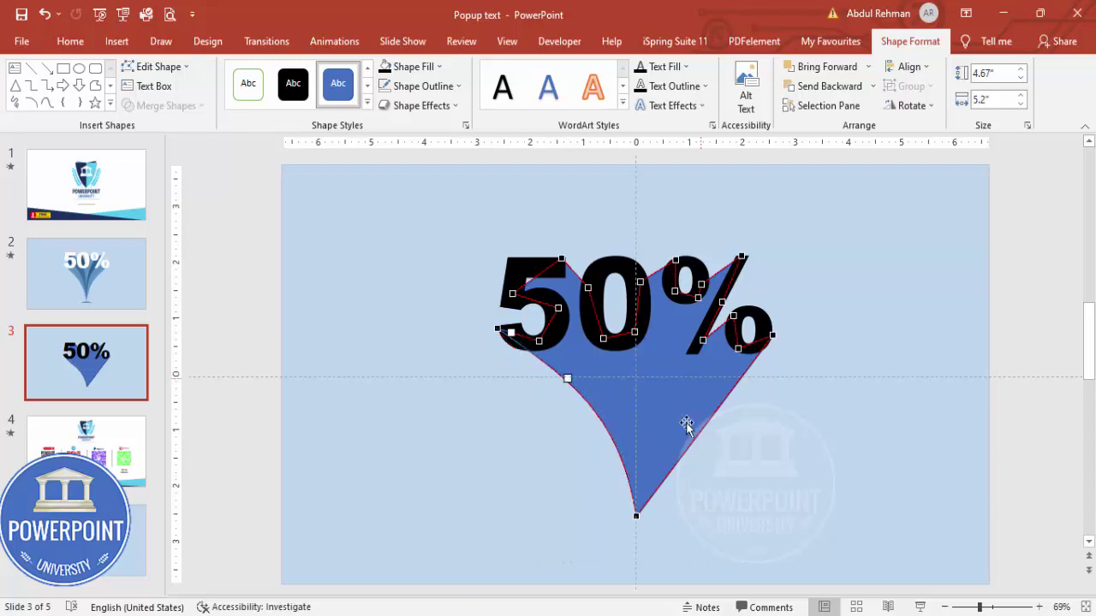
Curve the funnel's right edge inward at its bottom and right vertices.
click(636, 517)
drag(685, 454, 654, 429)
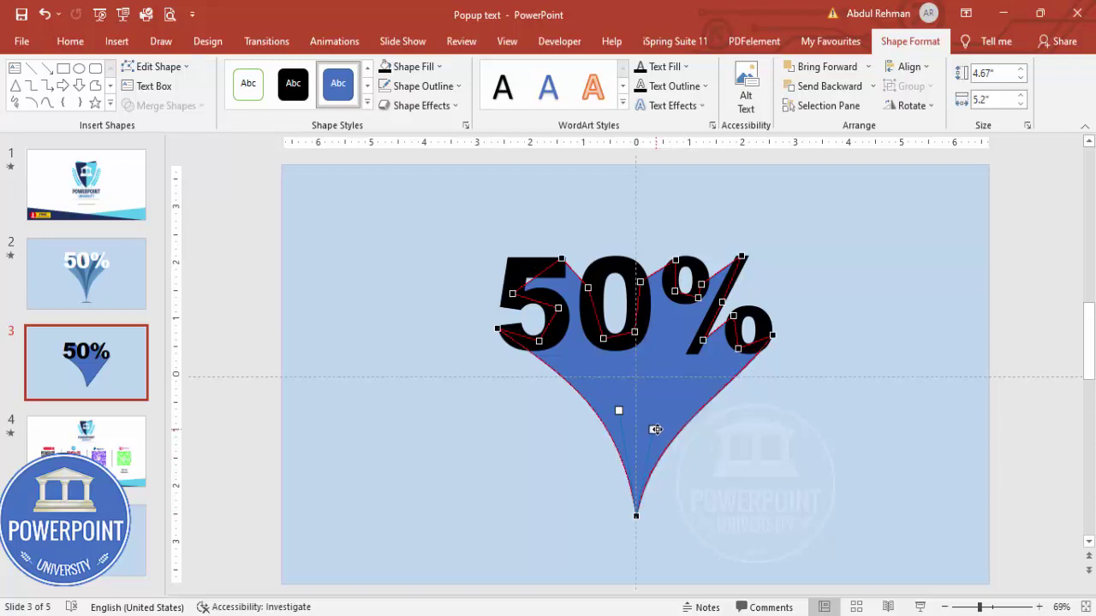
click(774, 336)
drag(727, 396, 703, 378)
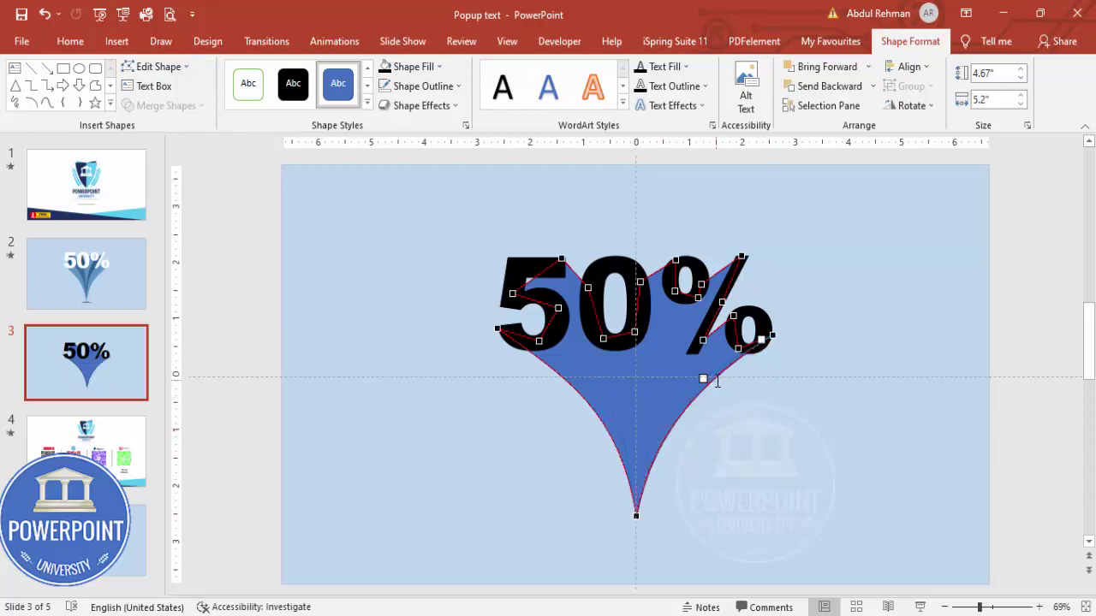
click(762, 417)
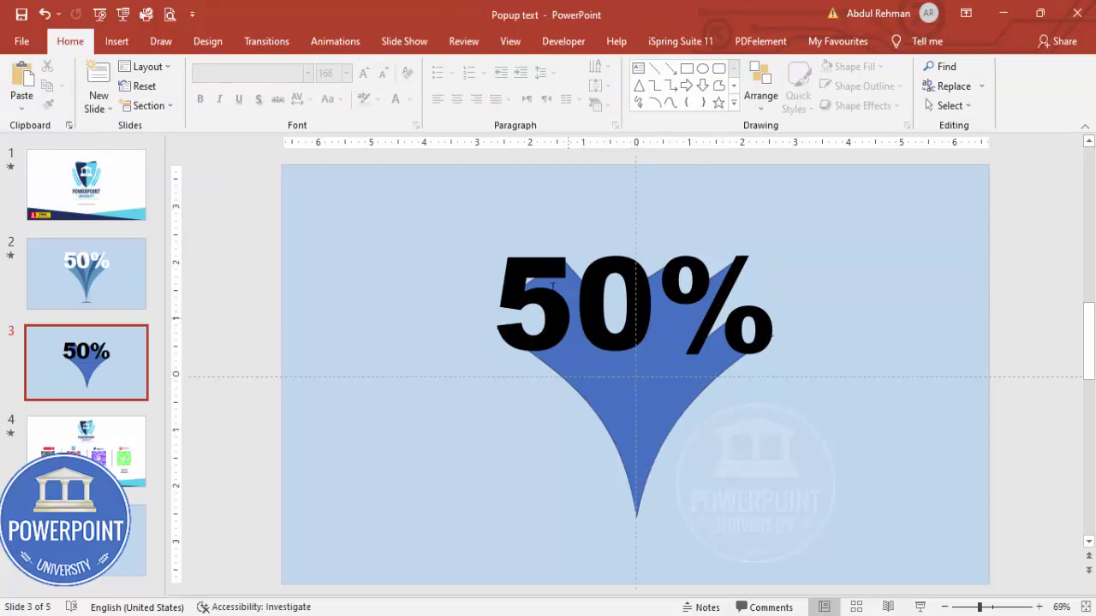
click(632, 409)
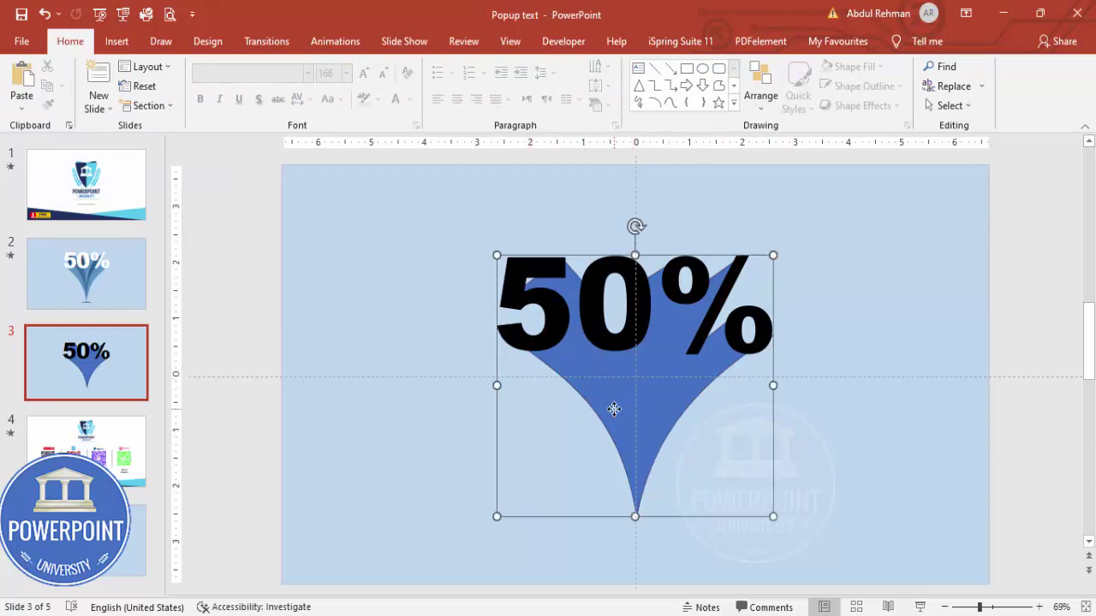
Adjust the funnel's point near the 5 to refine its curve, then open the Shapes gallery.
right_click(615, 417)
click(678, 187)
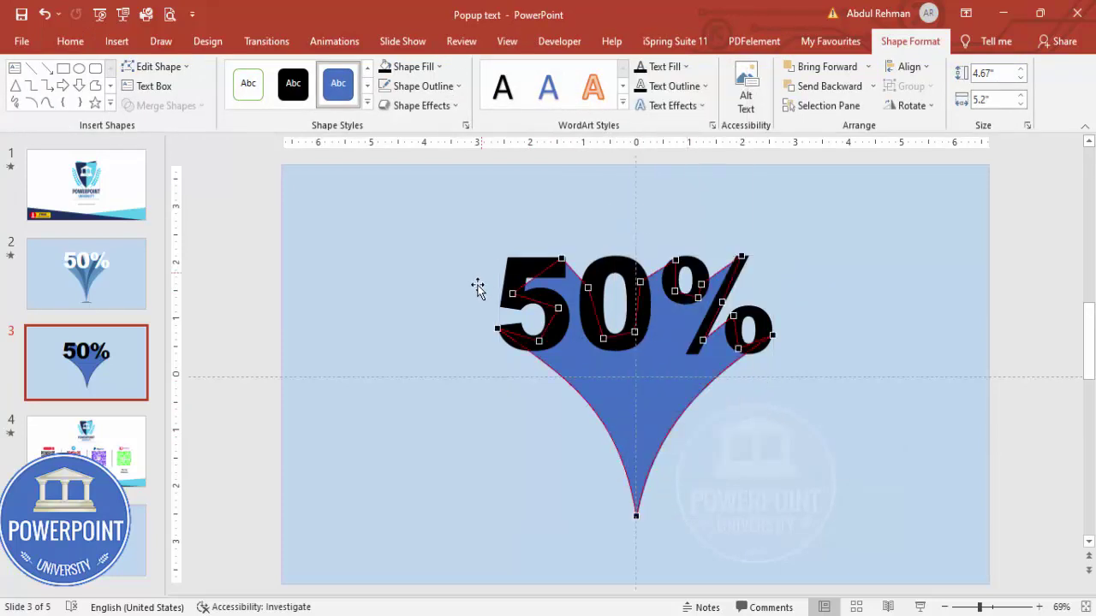
click(511, 292)
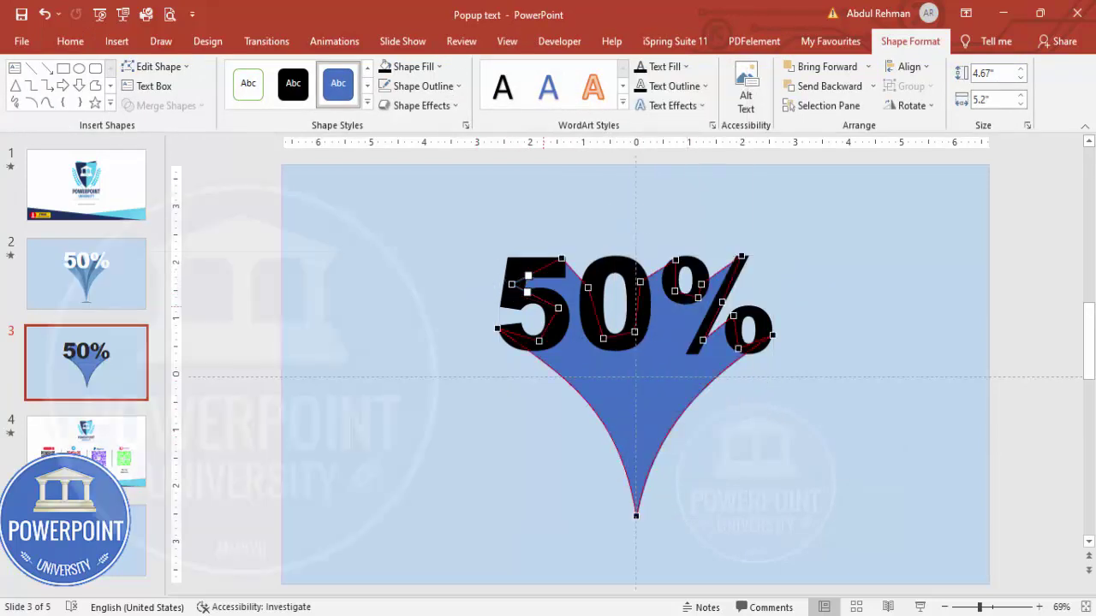
drag(529, 274, 523, 267)
click(899, 308)
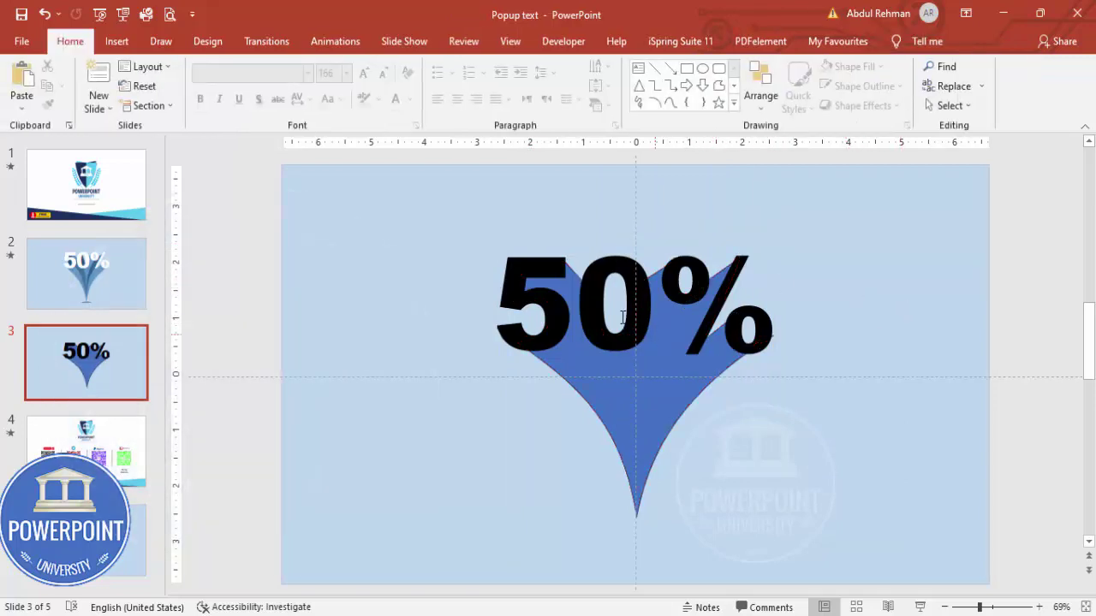
click(117, 42)
click(255, 107)
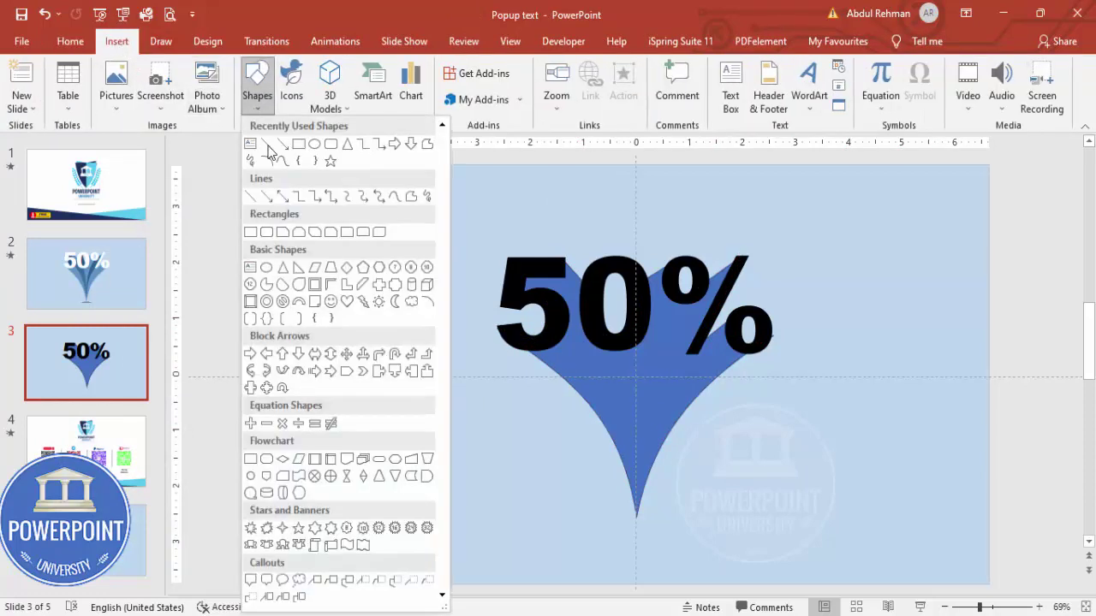
Draw a dark blue, outline-free freeform strip along the funnel's inner left side, sent behind the 50%.
click(411, 197)
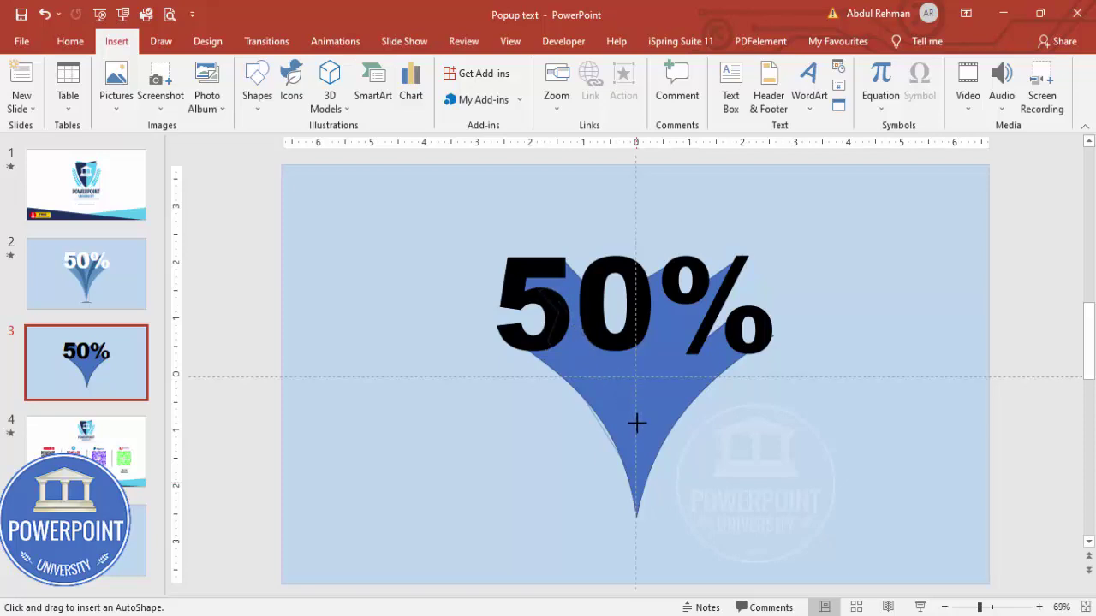
click(637, 483)
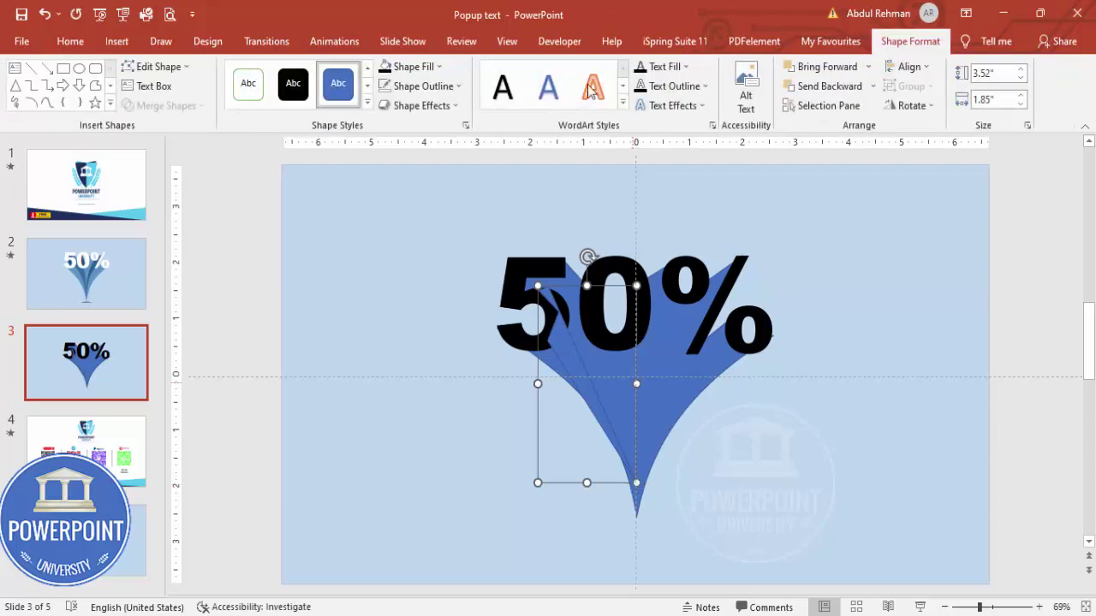
click(434, 67)
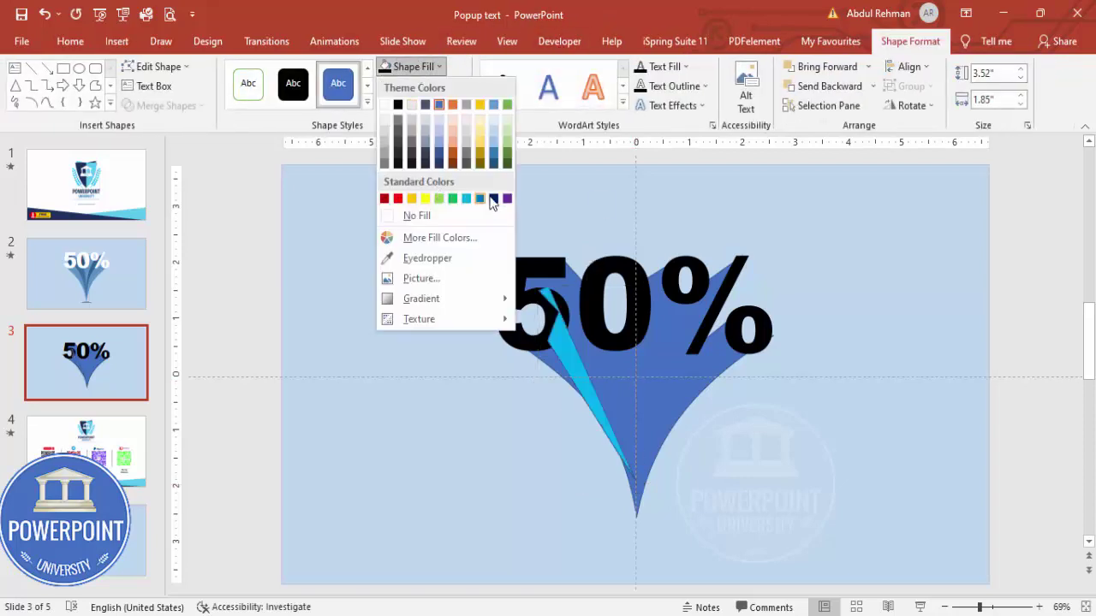
click(493, 202)
click(419, 85)
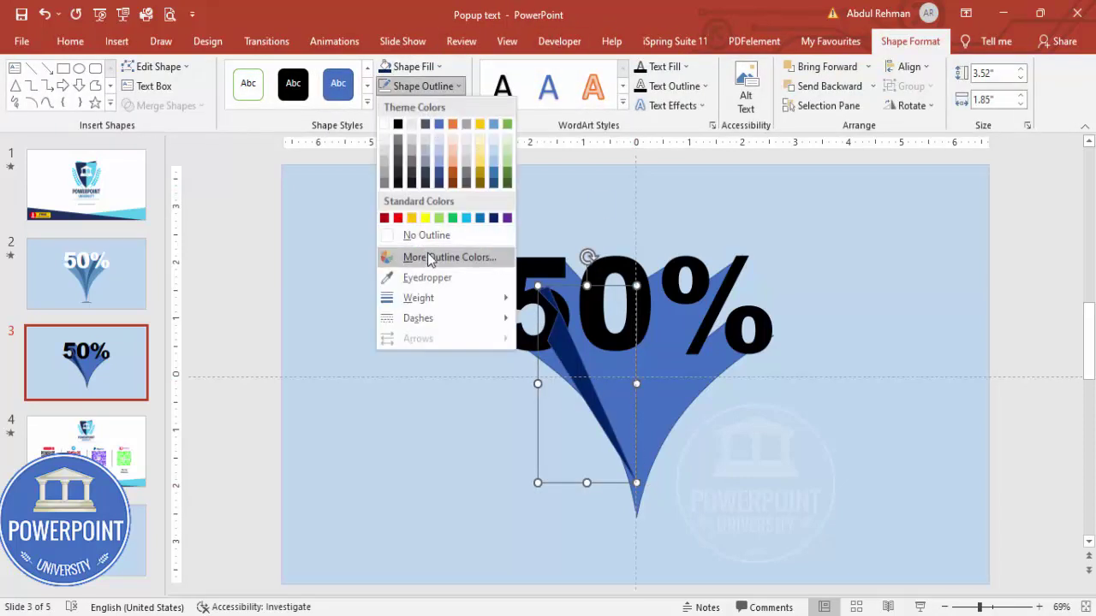
click(432, 239)
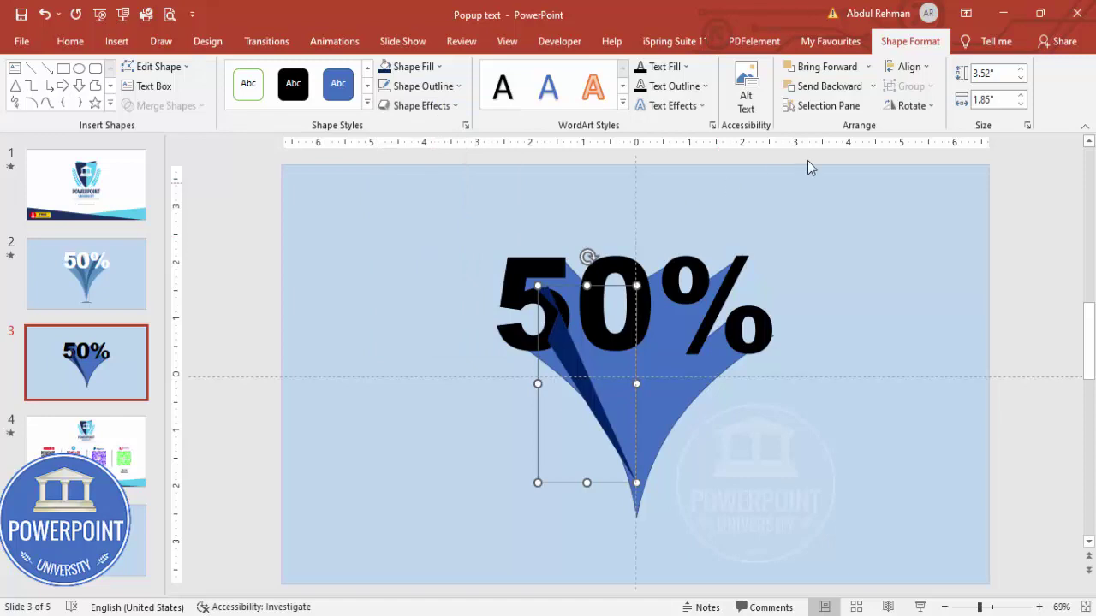
click(848, 88)
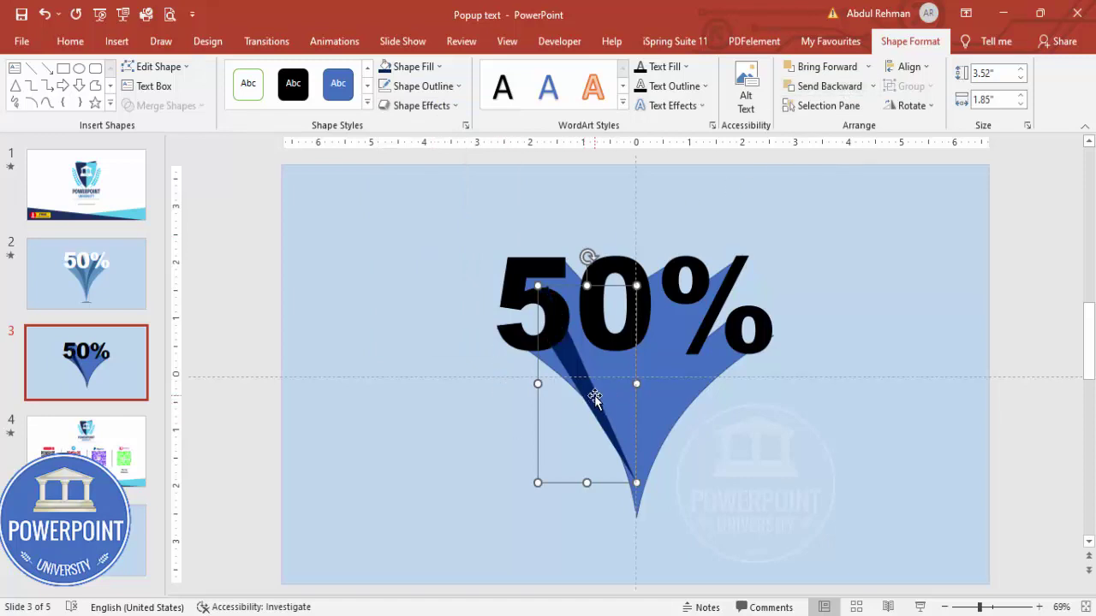
Edit the dark strip's points to curve its edges, narrowing it at the tip and widening near the 5.
right_click(599, 407)
click(665, 179)
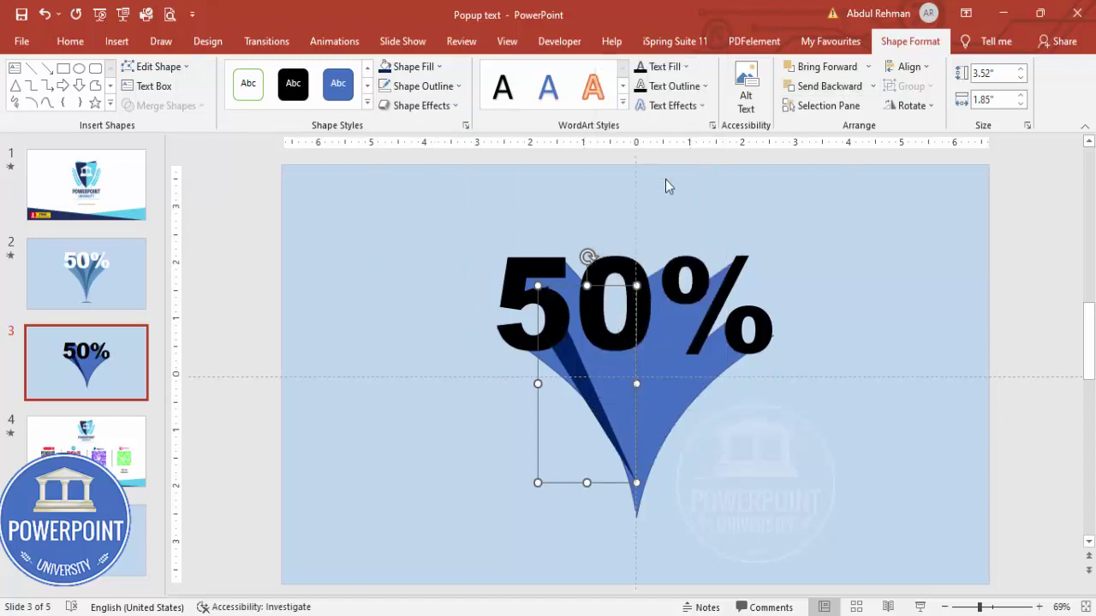
click(633, 480)
drag(606, 413, 643, 373)
drag(613, 432, 586, 375)
click(548, 341)
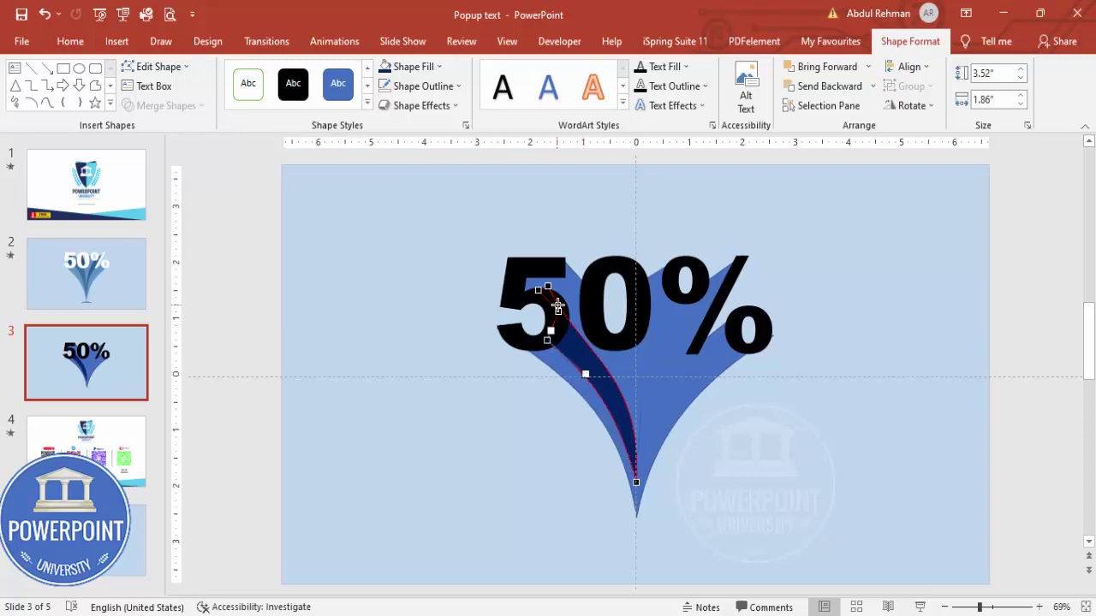
click(556, 314)
drag(550, 320, 558, 292)
drag(588, 359, 568, 333)
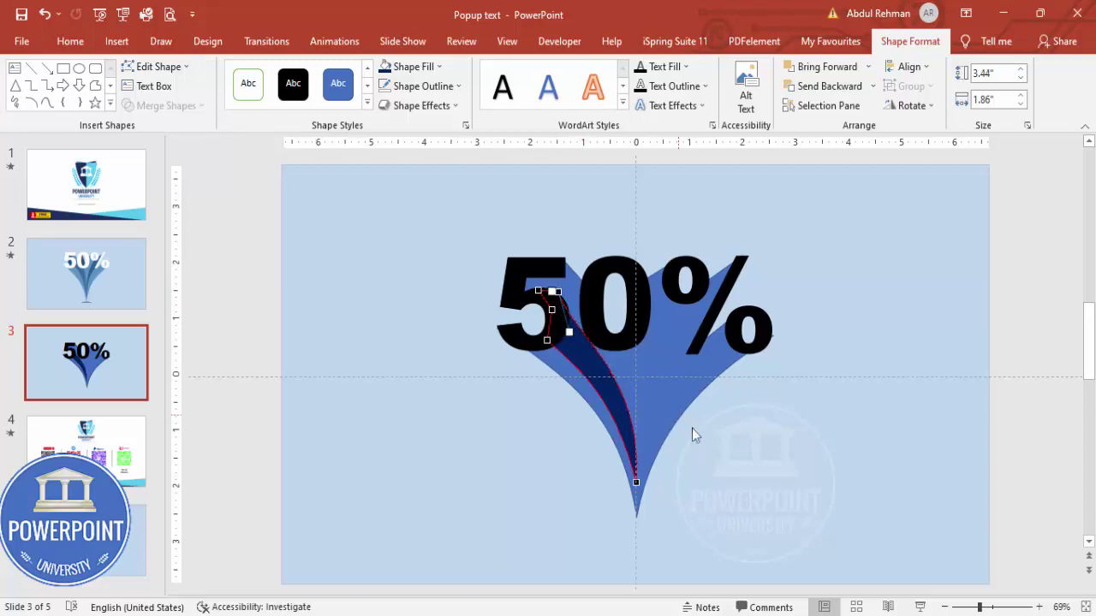
Fine-tune the strip's curve at its bottom and near the 5, then remove its outline.
click(635, 482)
drag(643, 372, 631, 369)
click(544, 342)
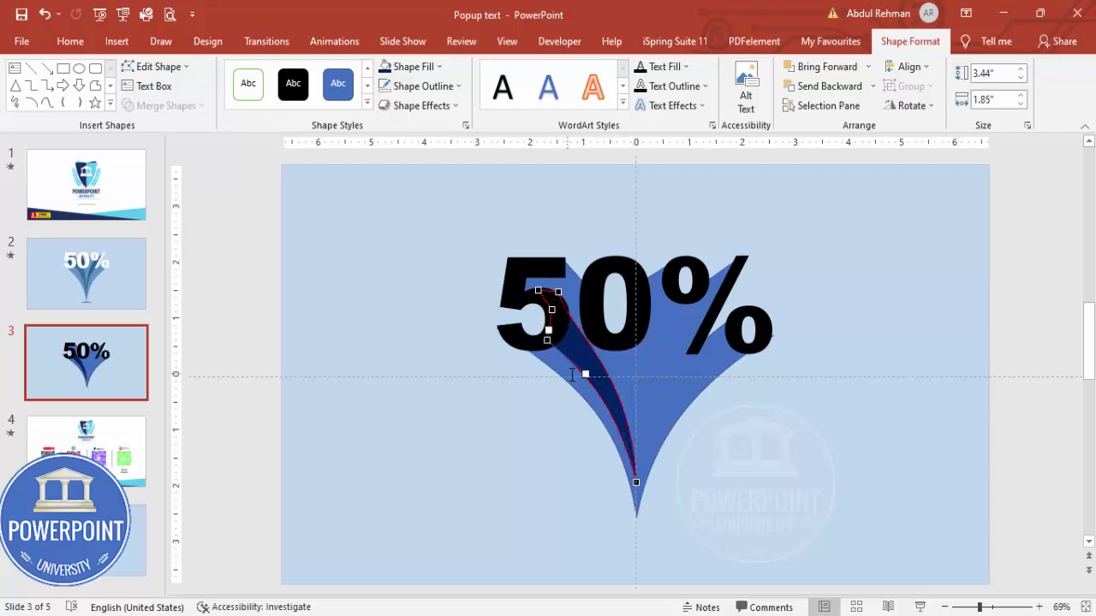
drag(587, 368, 587, 368)
click(747, 432)
click(575, 343)
click(618, 425)
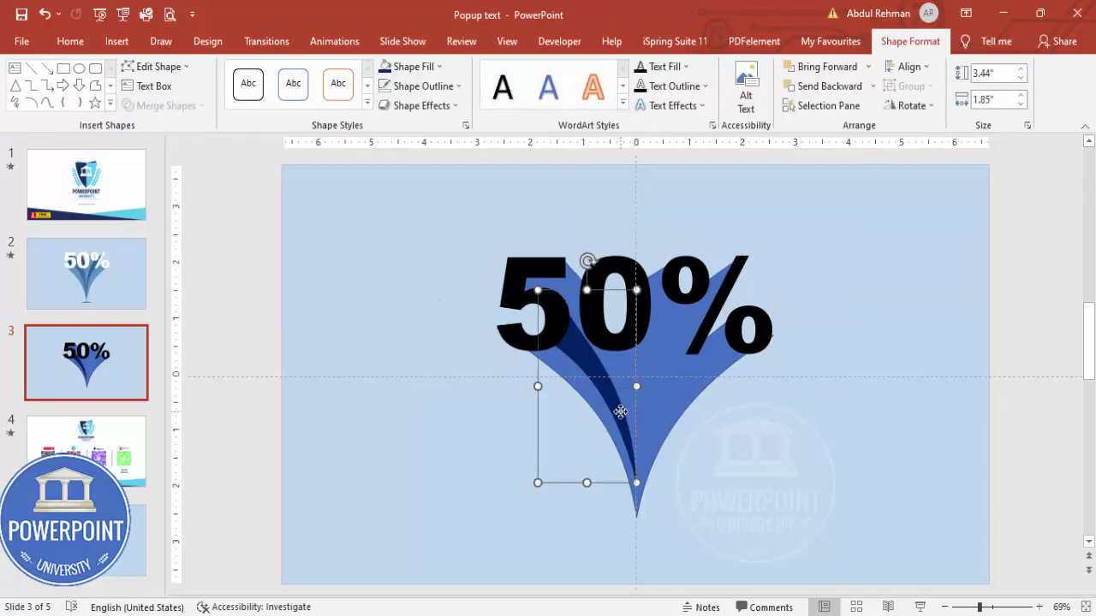
click(455, 86)
click(446, 234)
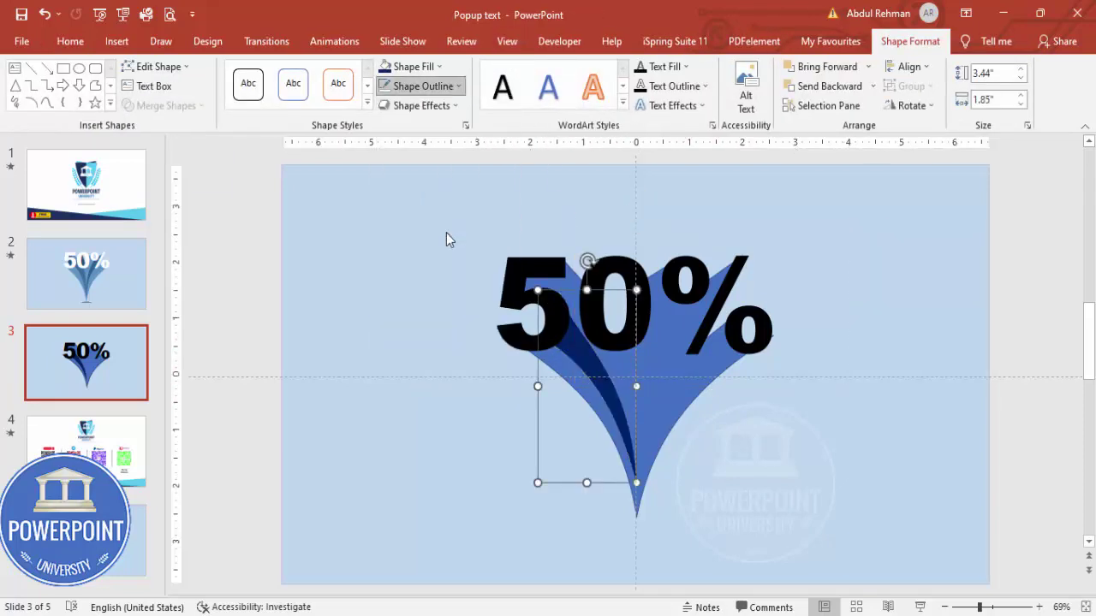
Set the dark strip's fill transparency to about 32% in Format Shape, then zoom in.
right_click(604, 485)
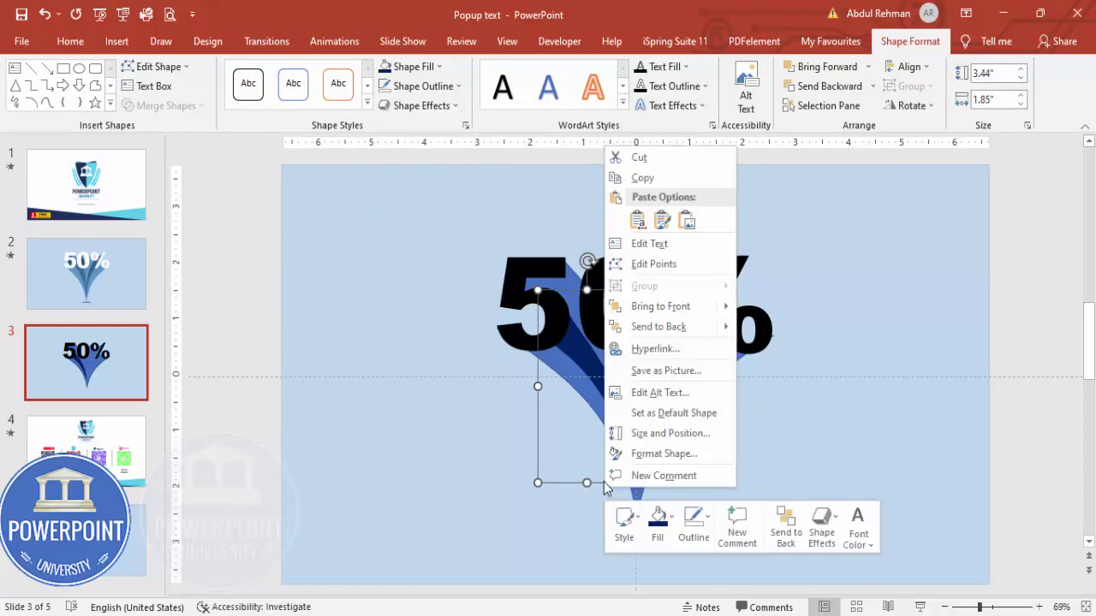
click(707, 457)
drag(968, 427, 976, 430)
click(614, 447)
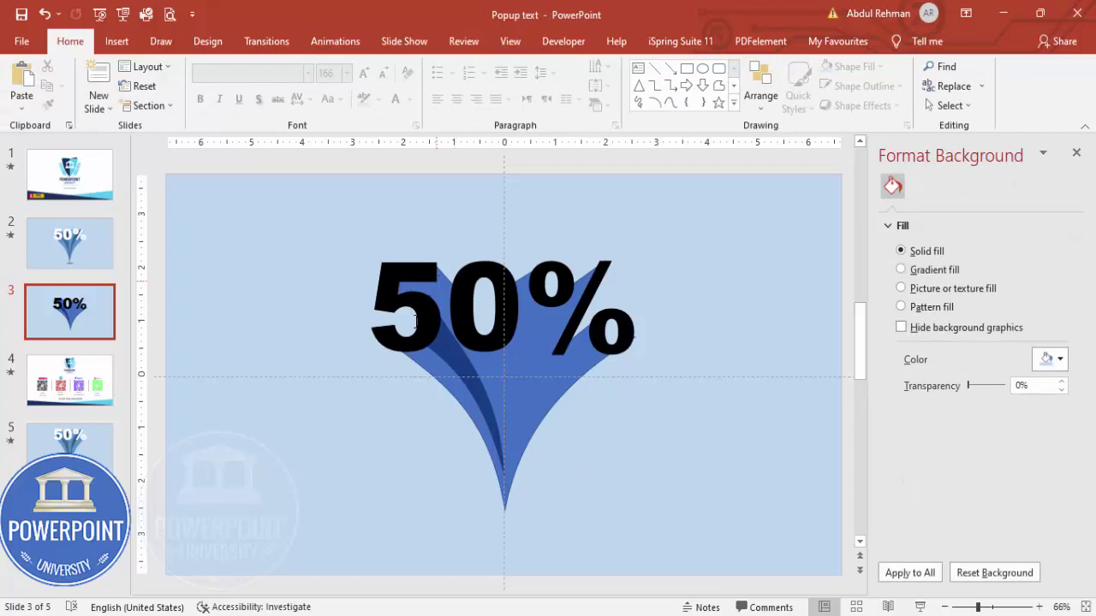
click(995, 607)
scroll(369, 460, up, 1)
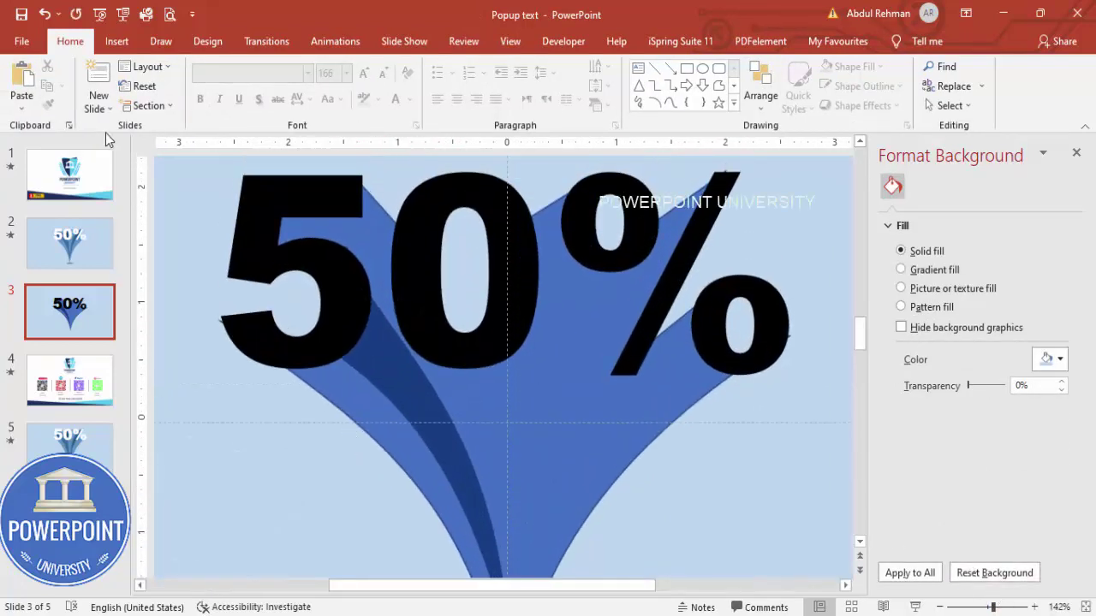
Draw a small dark blue freeform piece over the 5's lower curve.
click(116, 41)
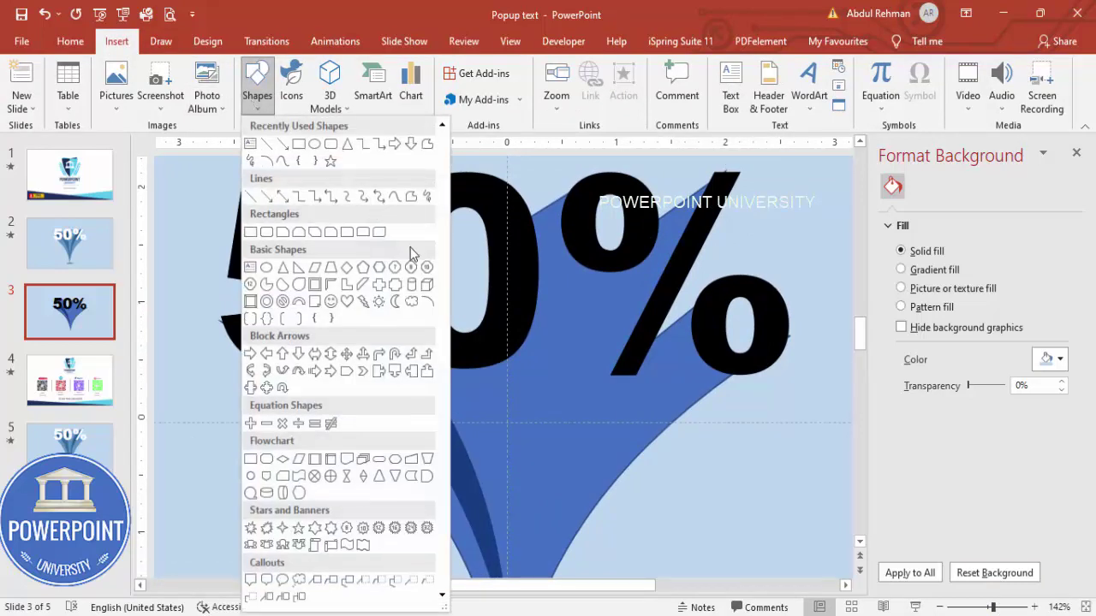
click(414, 197)
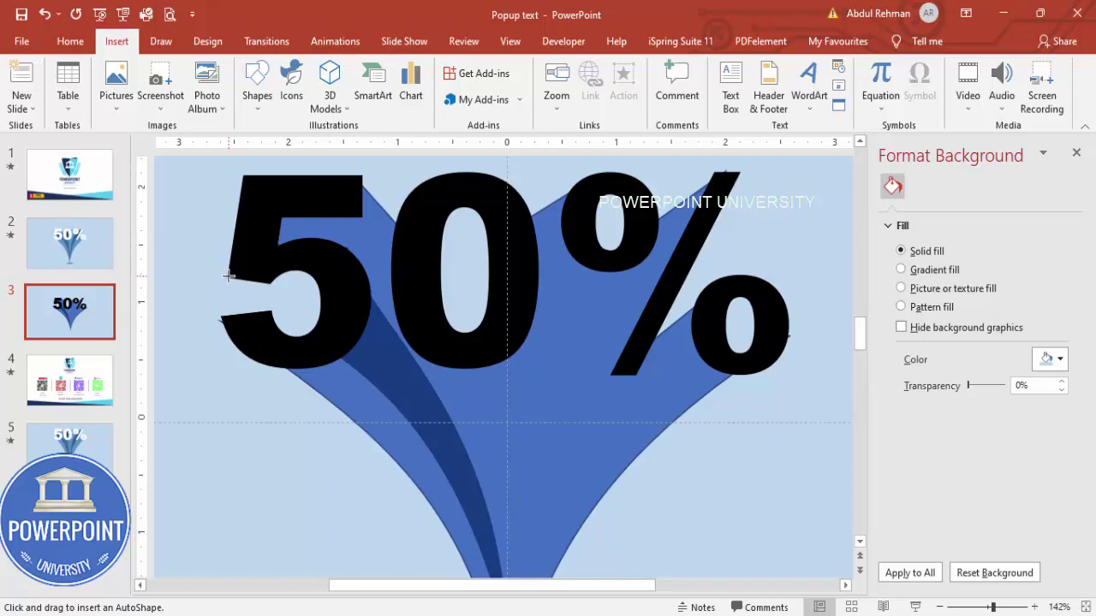
drag(269, 282, 310, 332)
drag(310, 332, 318, 337)
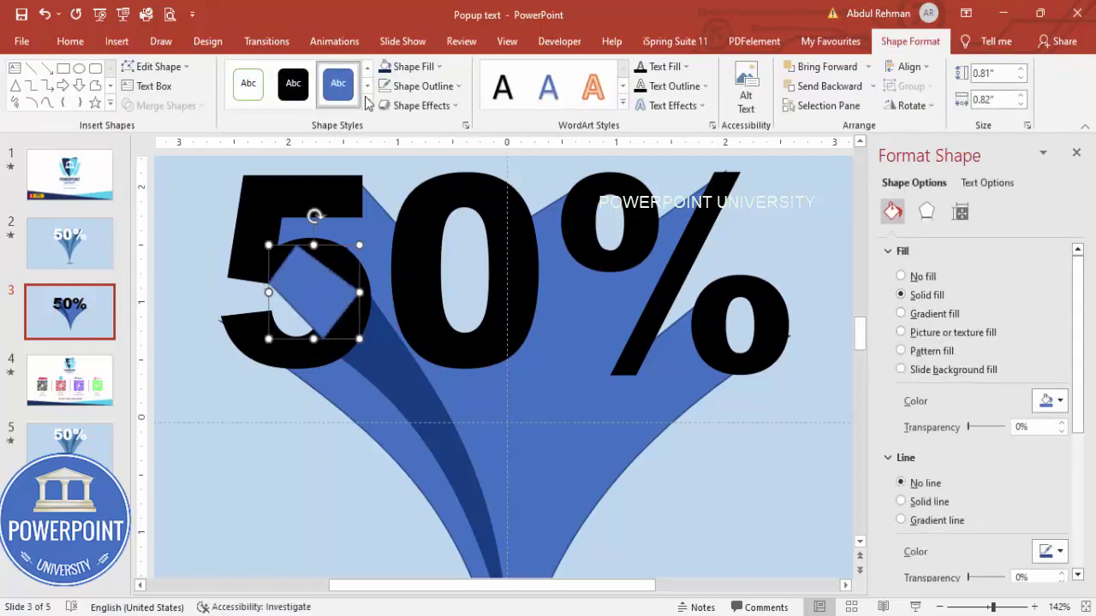
Remove the new piece's outline and send it backward behind the 5.
click(412, 95)
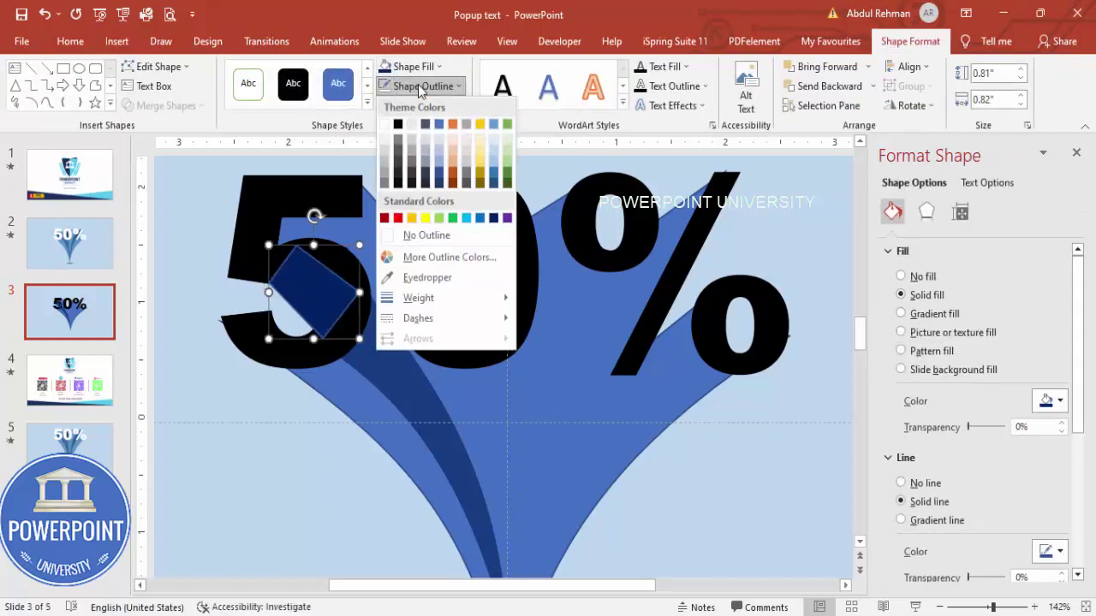
click(455, 238)
click(822, 87)
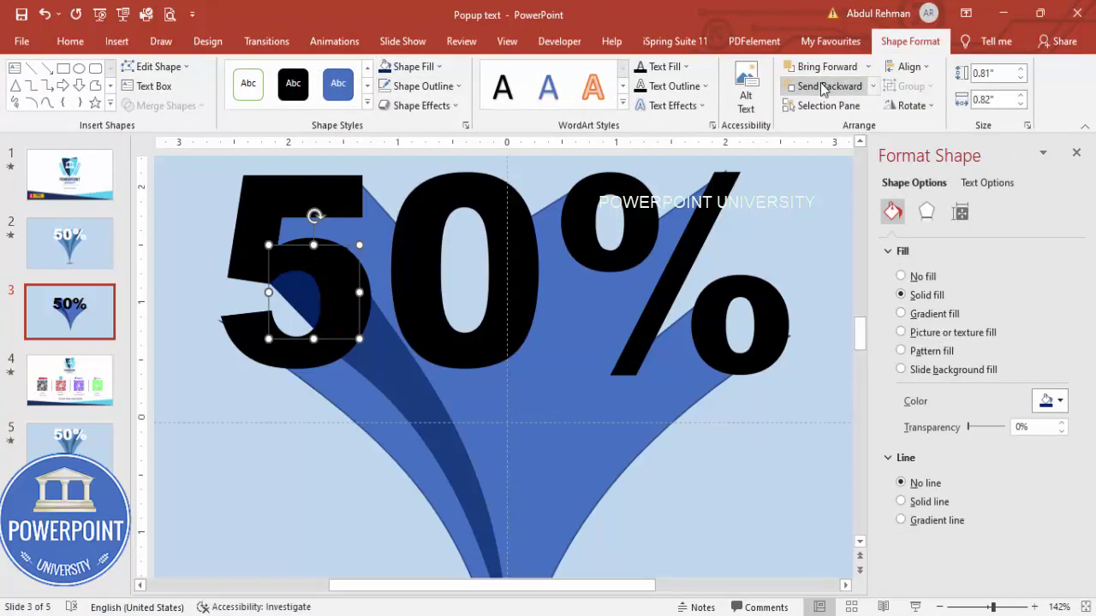
click(775, 518)
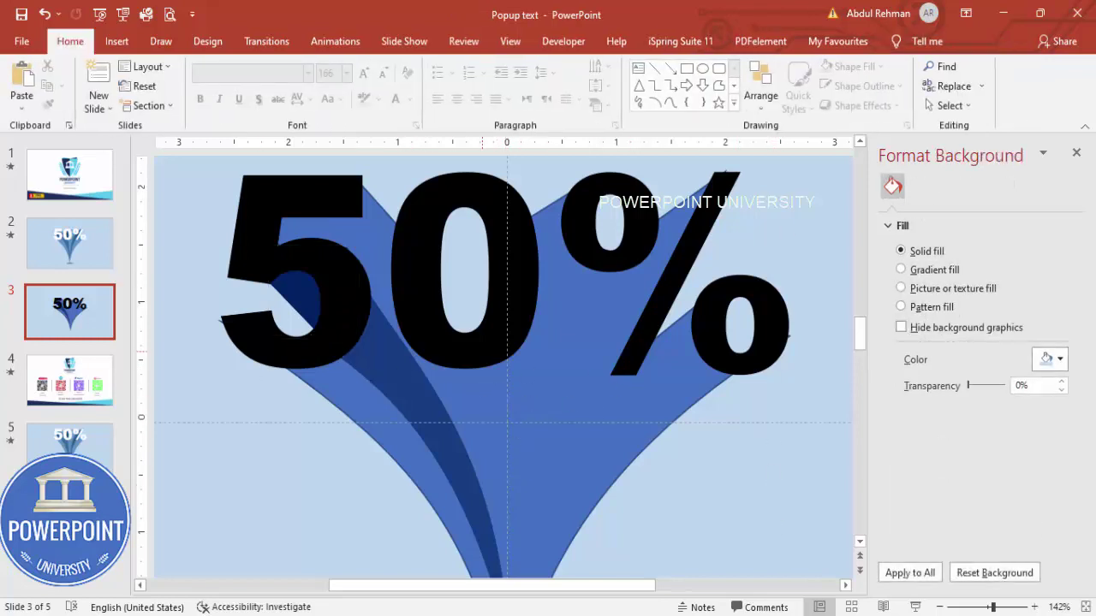
click(117, 41)
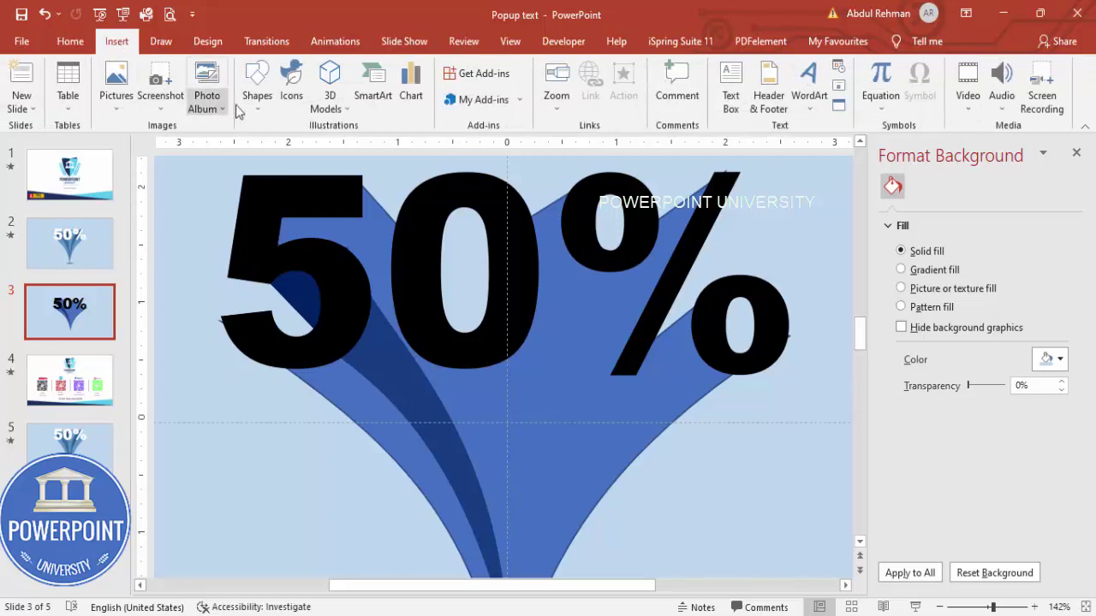
click(256, 94)
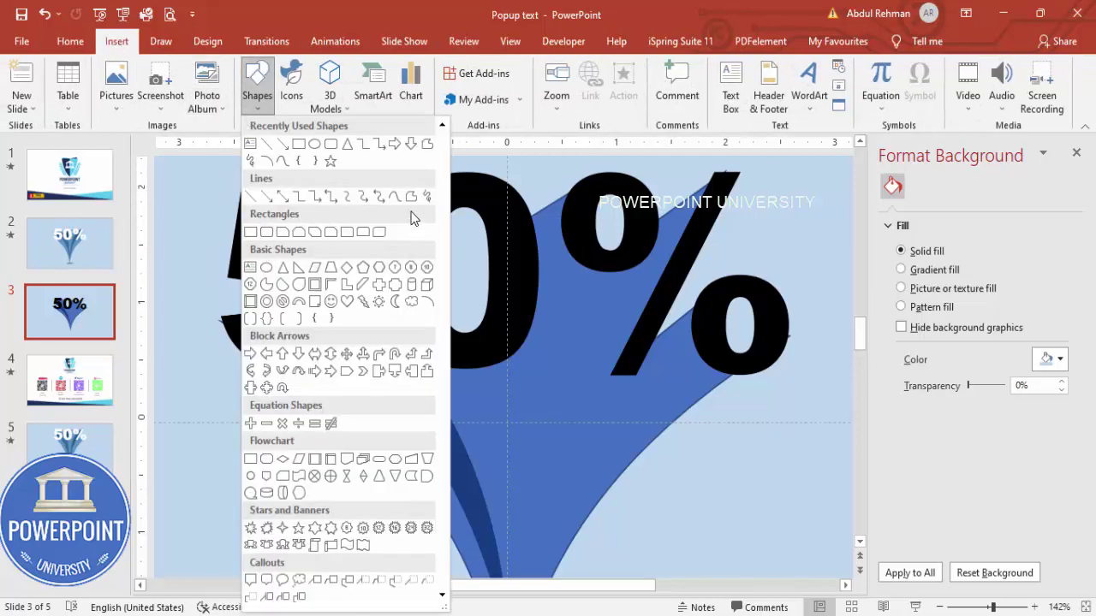